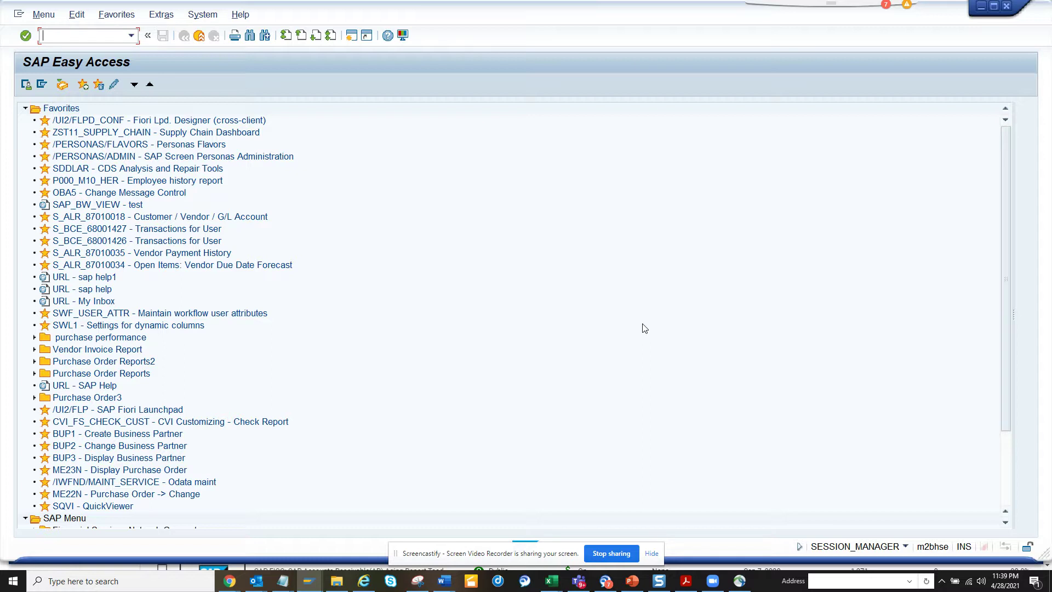
- Launch transaction ME2N to reach the Purchasing Documents per Document Number screen
type("me2n")
key("Return")
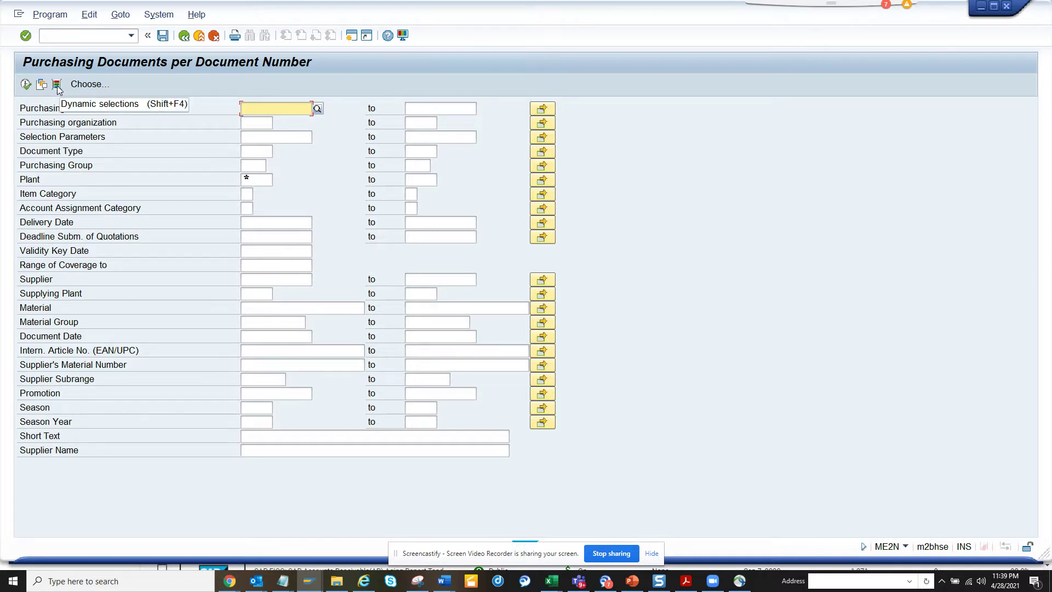
- Open the dynamic selections tree and expand the Purchasing Document Item field list
left_click(57, 86)
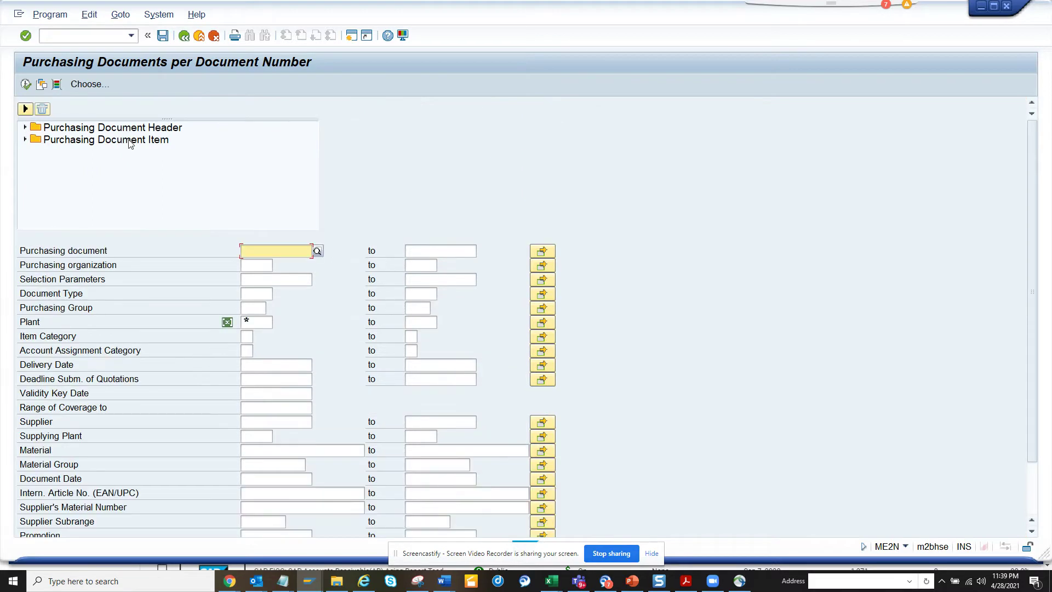
left_click(25, 139)
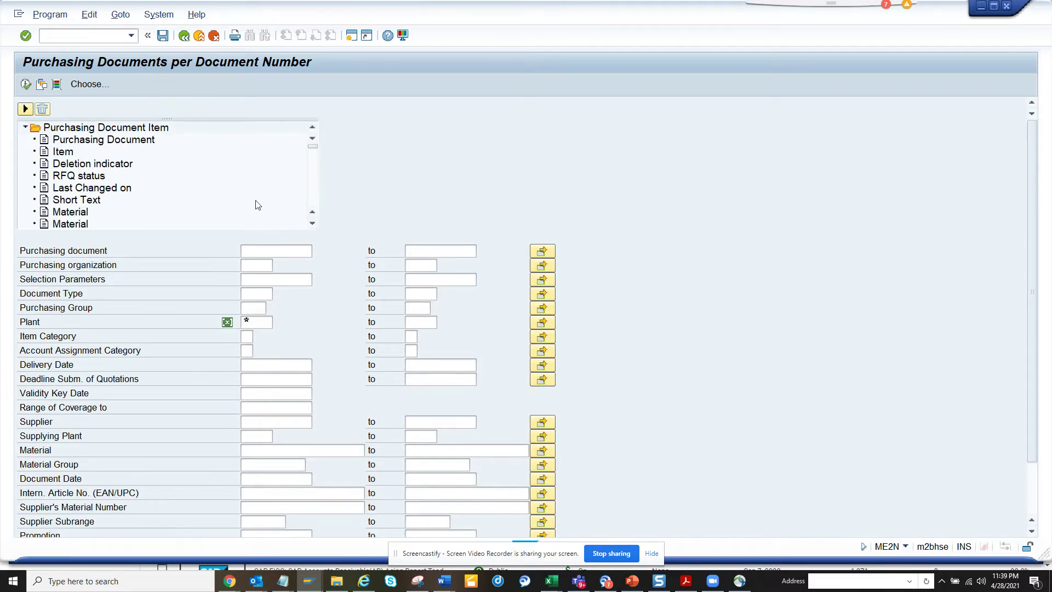
left_click(312, 223)
left_click(313, 223)
left_click(312, 224)
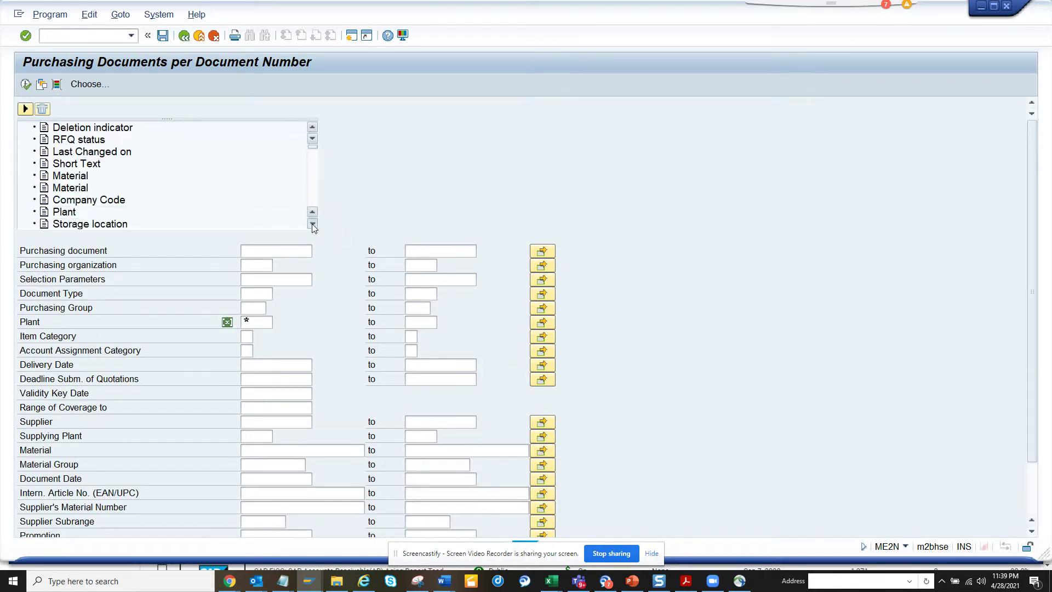
left_click(312, 224)
left_click(313, 223)
left_click(312, 223)
left_click(312, 224)
left_click(313, 224)
left_click(313, 223)
left_click(312, 223)
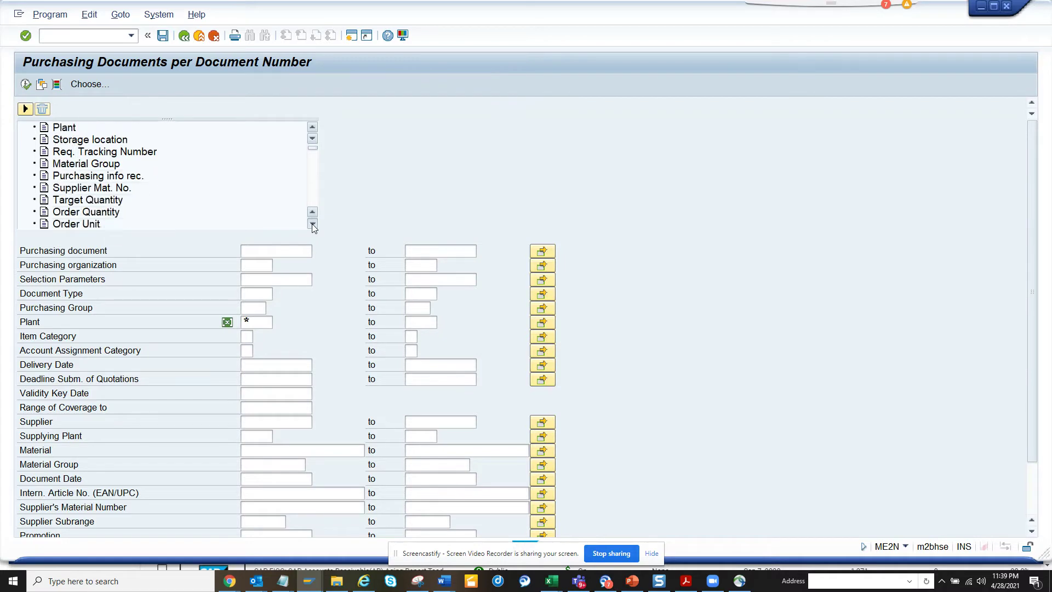
left_click(312, 223)
left_click(312, 223)
left_click(312, 223)
left_click(313, 223)
left_click(312, 224)
left_click(312, 223)
left_click(312, 224)
left_click(313, 224)
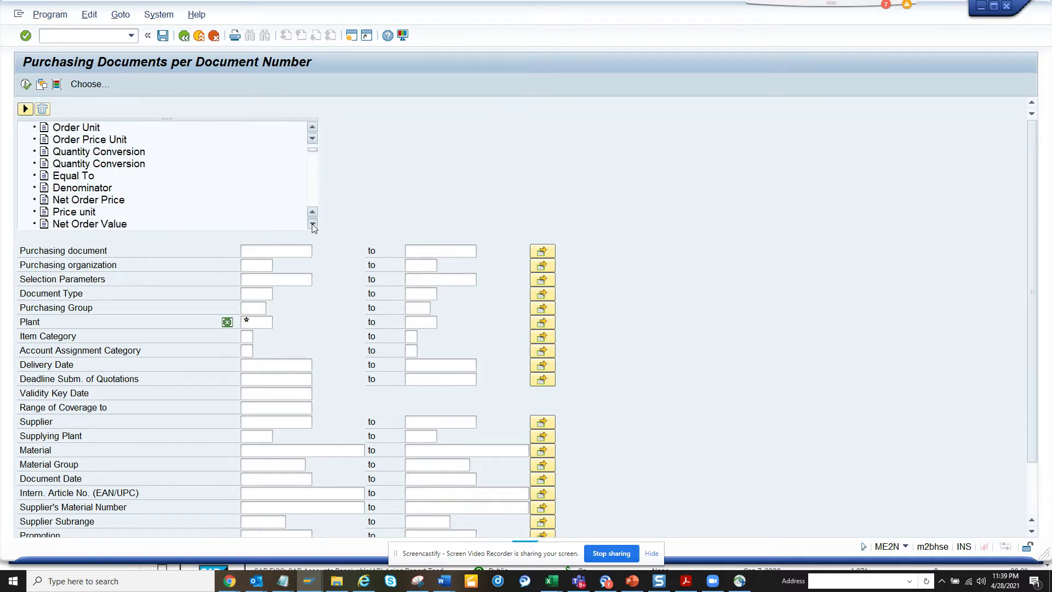
left_click(312, 224)
left_click(312, 223)
left_click(313, 224)
left_click(312, 223)
left_click(312, 223)
left_click(313, 224)
left_click(312, 224)
double_click(312, 224)
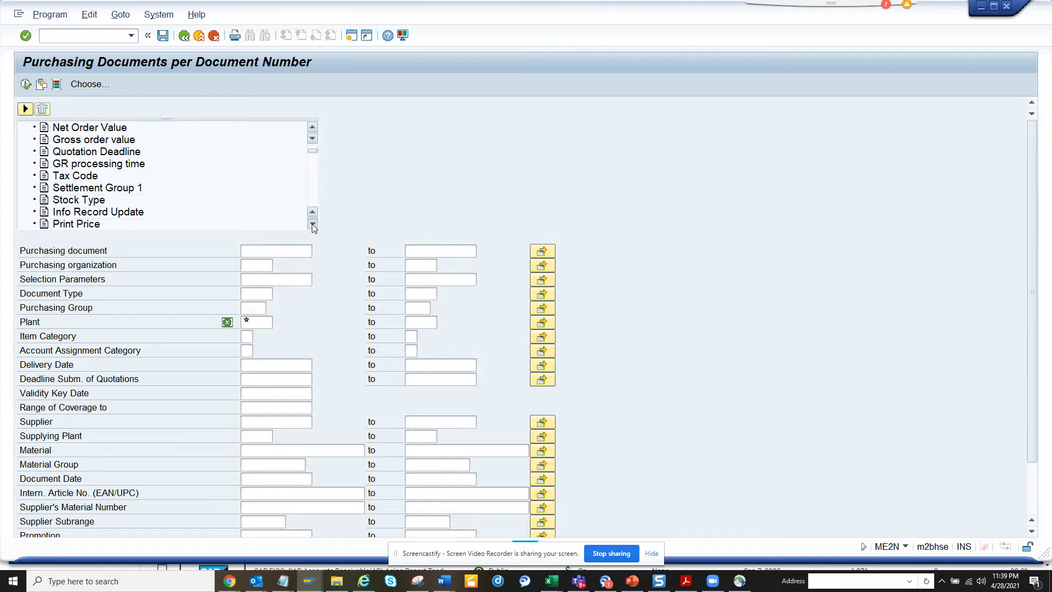
left_click(313, 224)
left_click(312, 224)
left_click(313, 224)
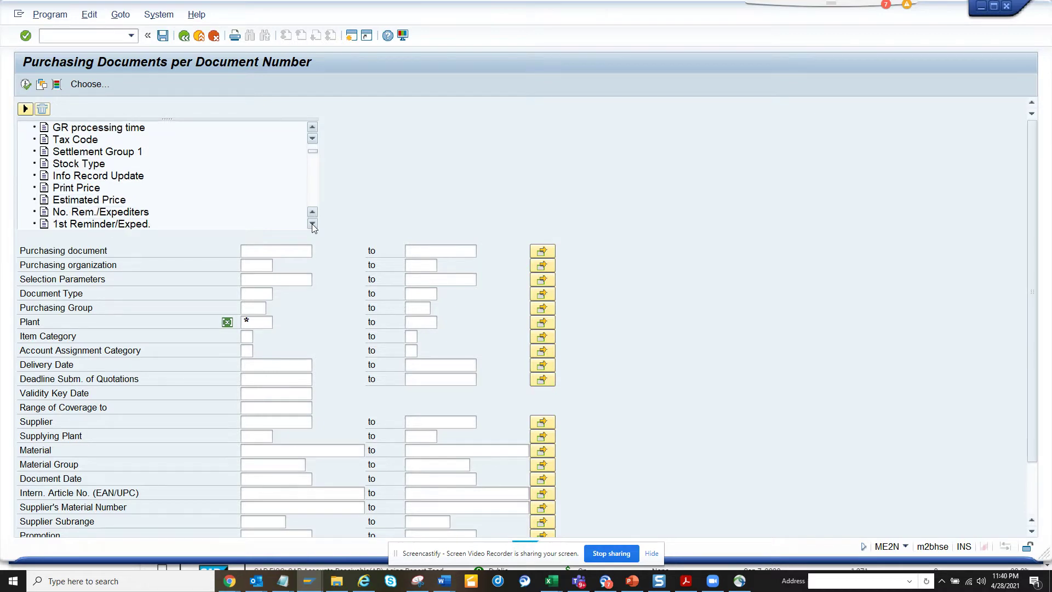
left_click(312, 223)
left_click(312, 223)
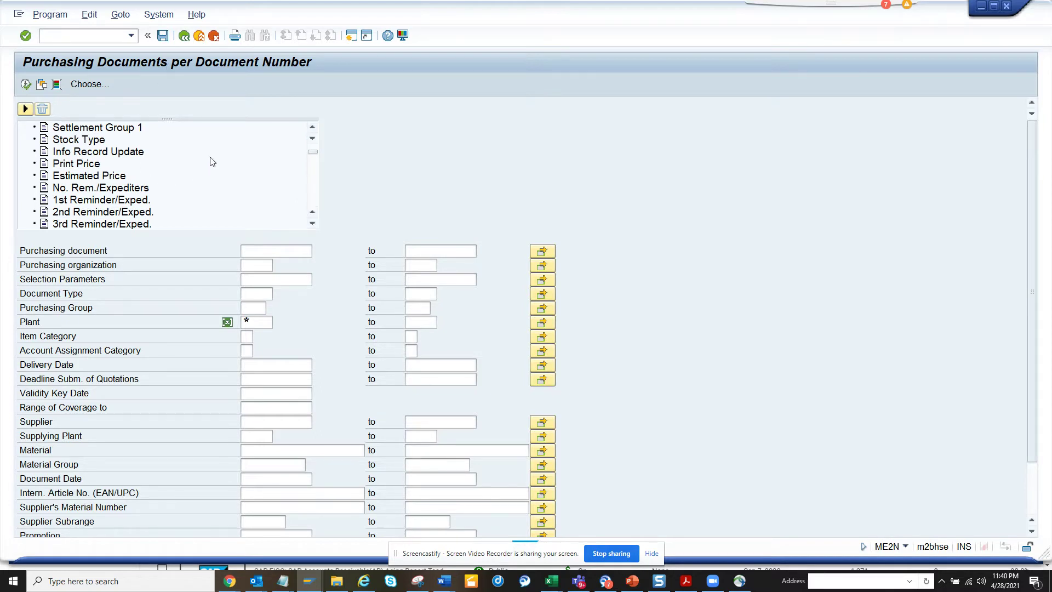
left_click(313, 223)
left_click(313, 223)
left_click(313, 223)
left_click(313, 223)
left_click(313, 223)
left_click(313, 223)
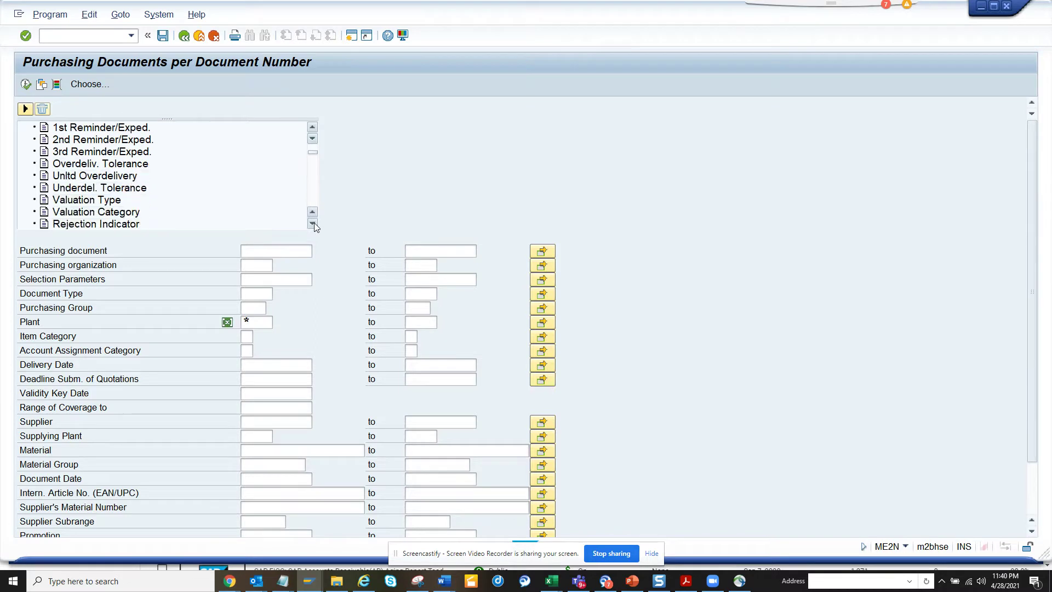
left_click(313, 223)
left_click(313, 223)
left_click(313, 223)
left_click(313, 223)
left_click(313, 223)
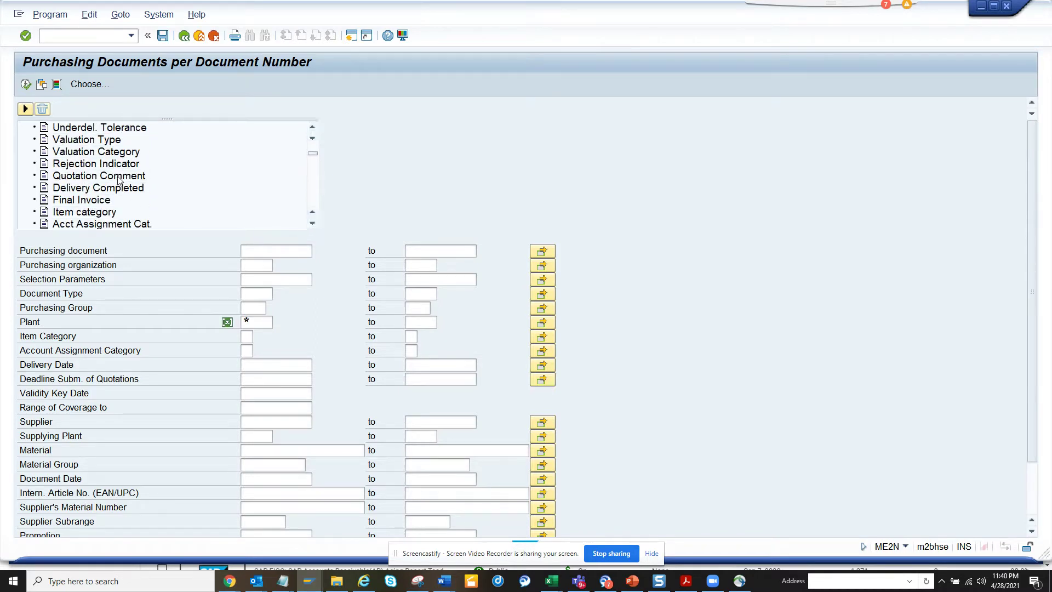
- Add Delivery Completed and Final Invoice as dynamic selection criteria
left_click(101, 191)
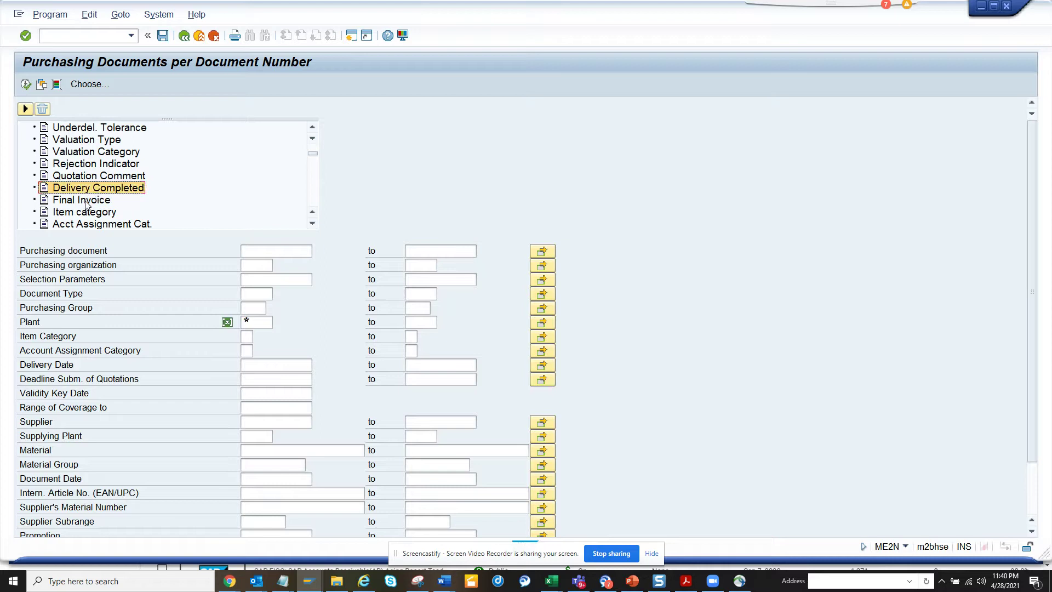
left_click(85, 201, "ctrl")
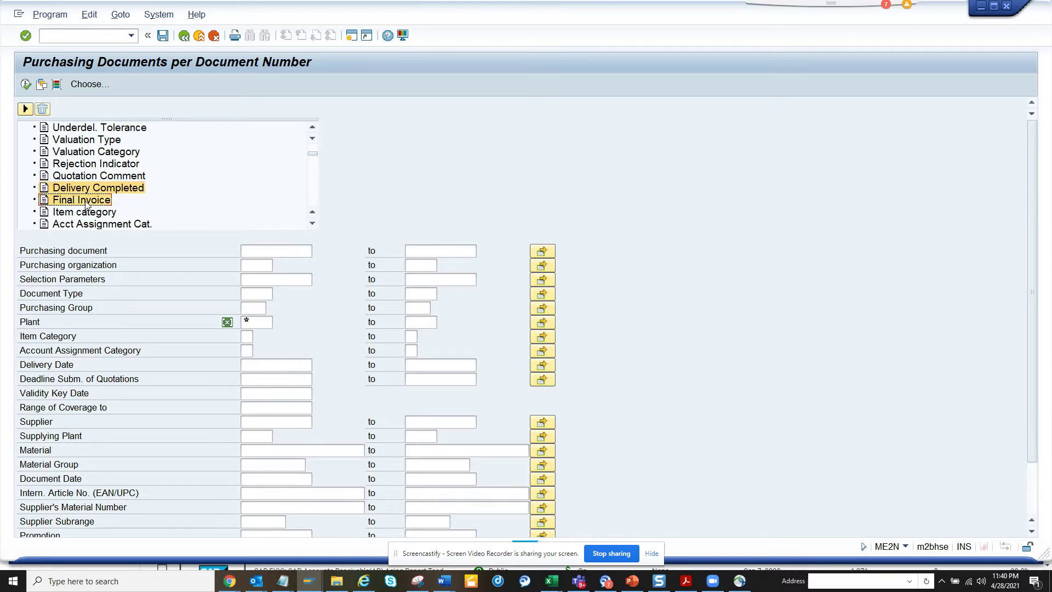
double_click(85, 201)
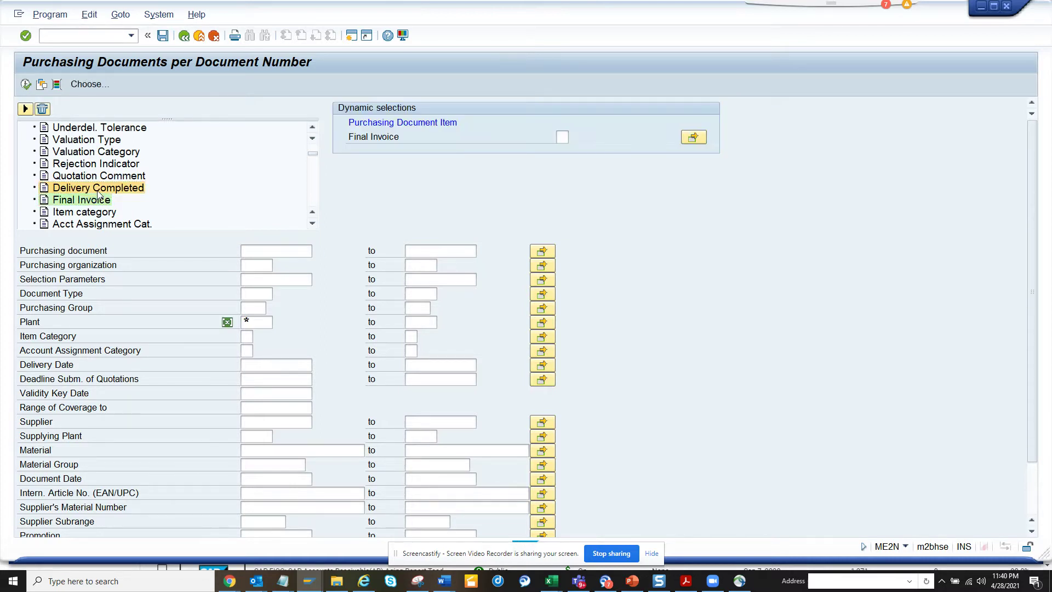
- Enter X for Delivery Completed and Final Invoice, then execute the report
left_click(562, 139)
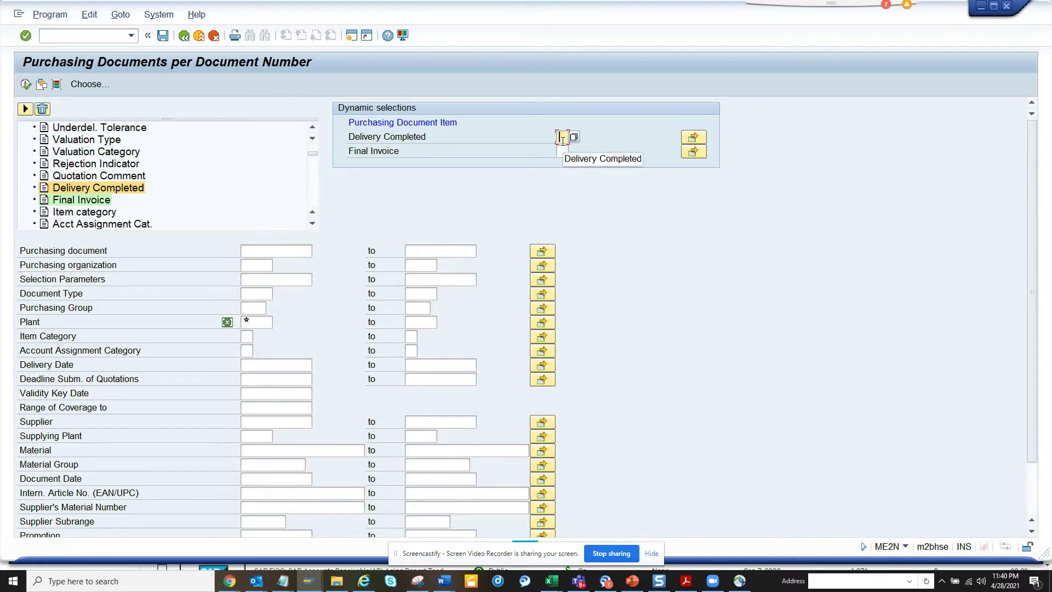
type("X")
left_click(563, 152)
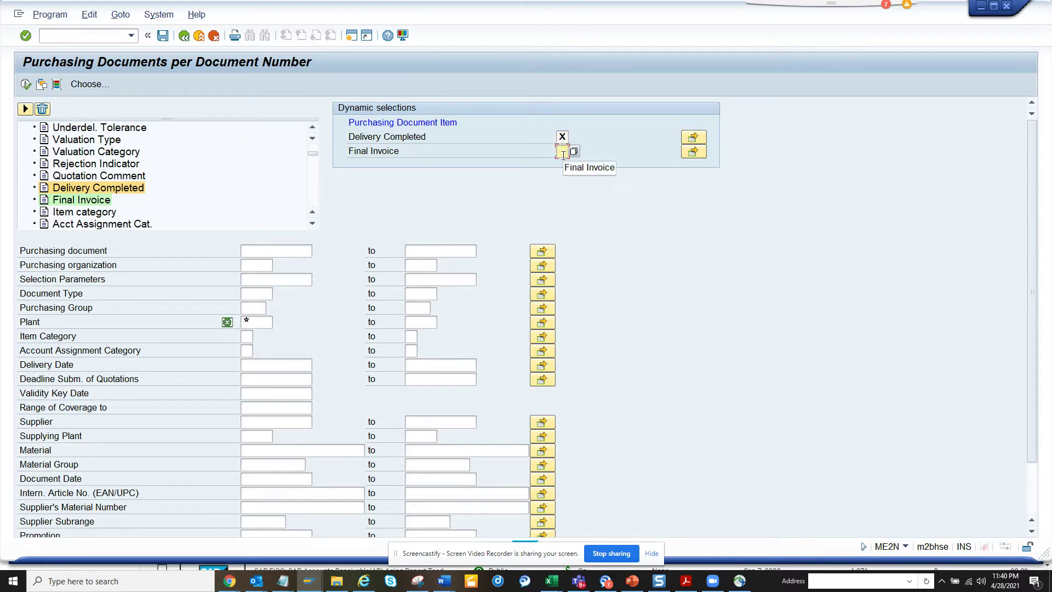
type("X")
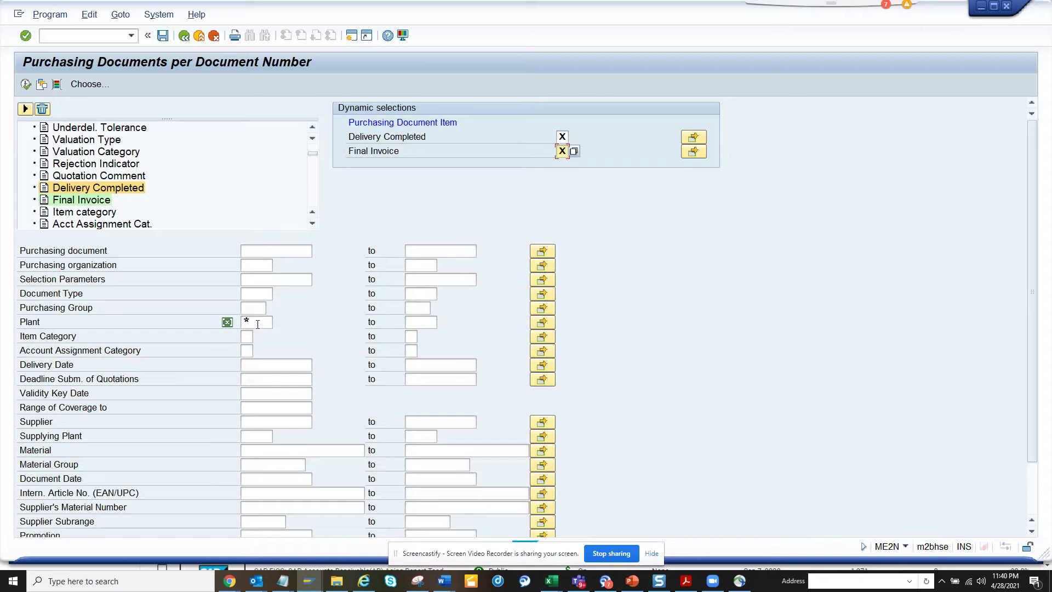
left_click(26, 83)
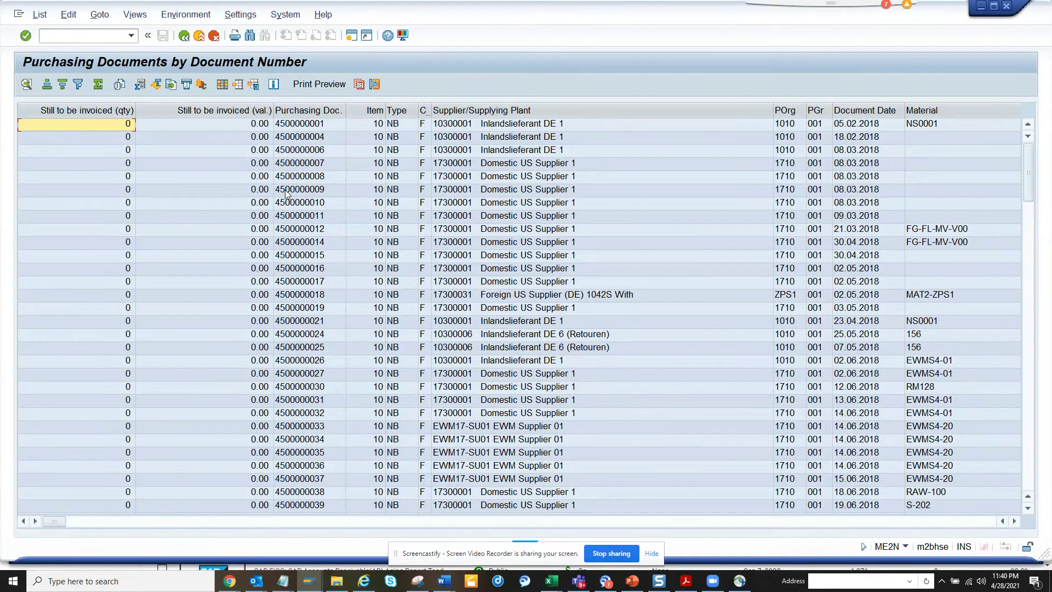
left_click(316, 191)
double_click(314, 190)
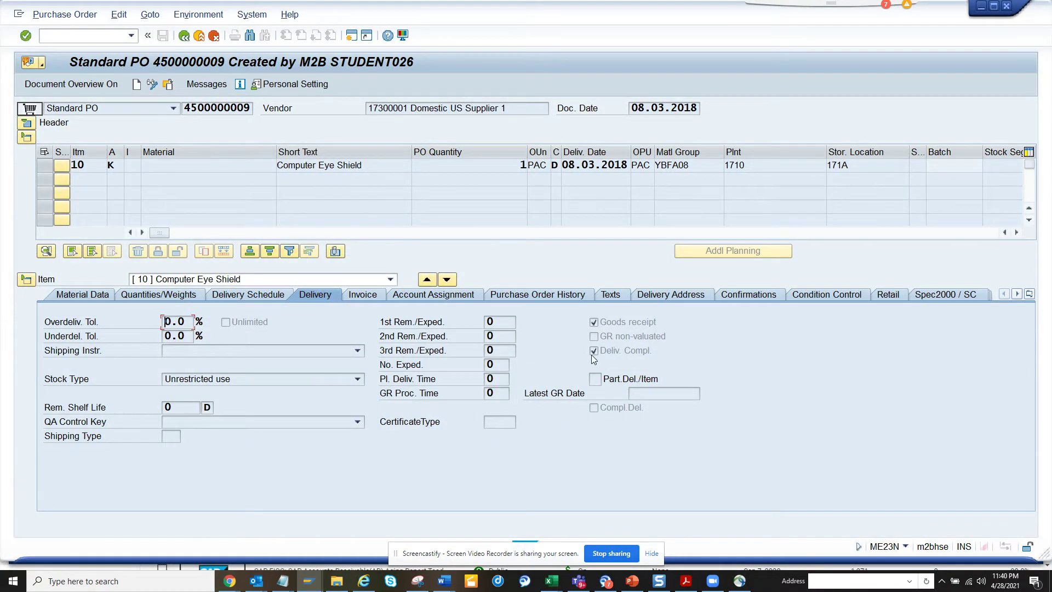
left_click(369, 298)
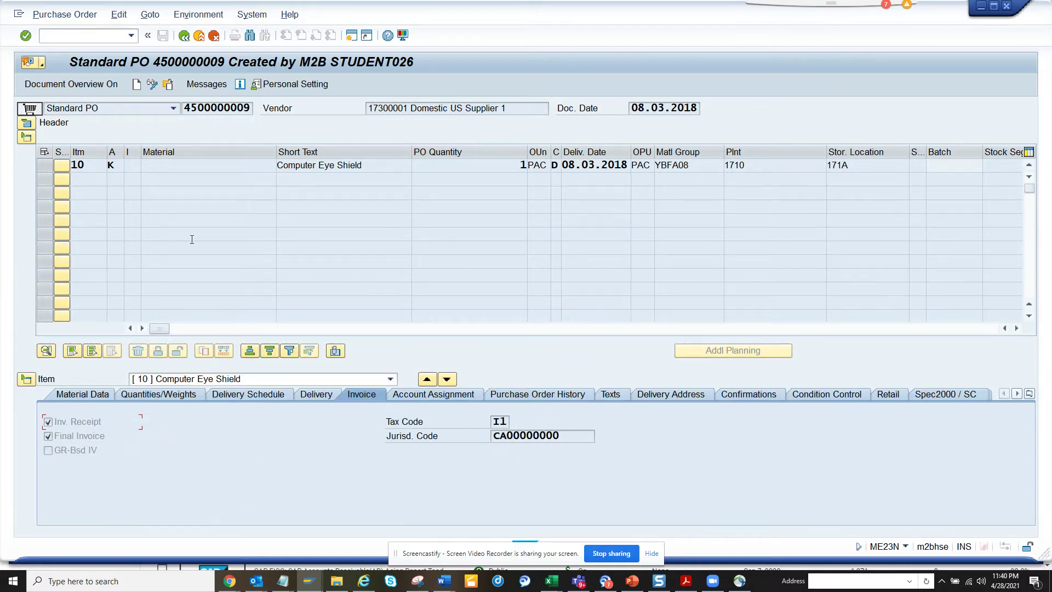
left_click(185, 40)
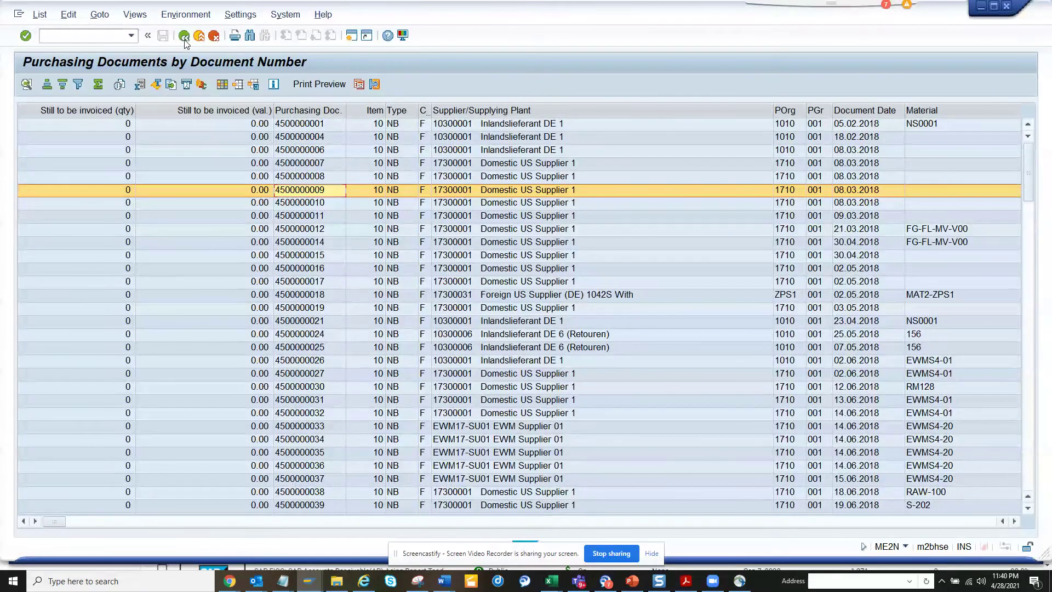
- Return to the selection screen and expand the Purchasing Document Item dynamic selection fields
left_click(185, 39)
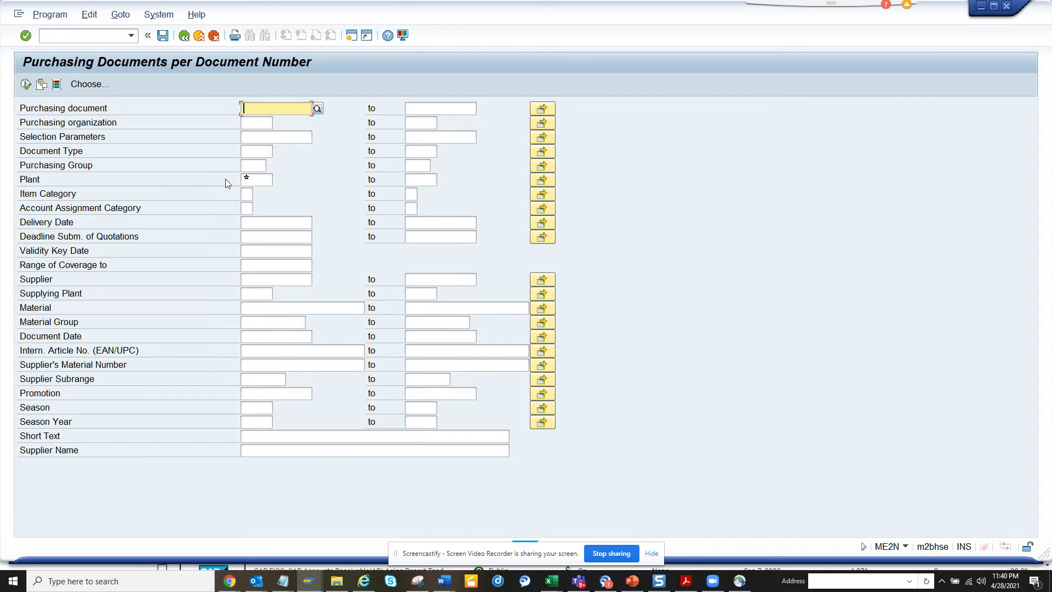
left_click(57, 83)
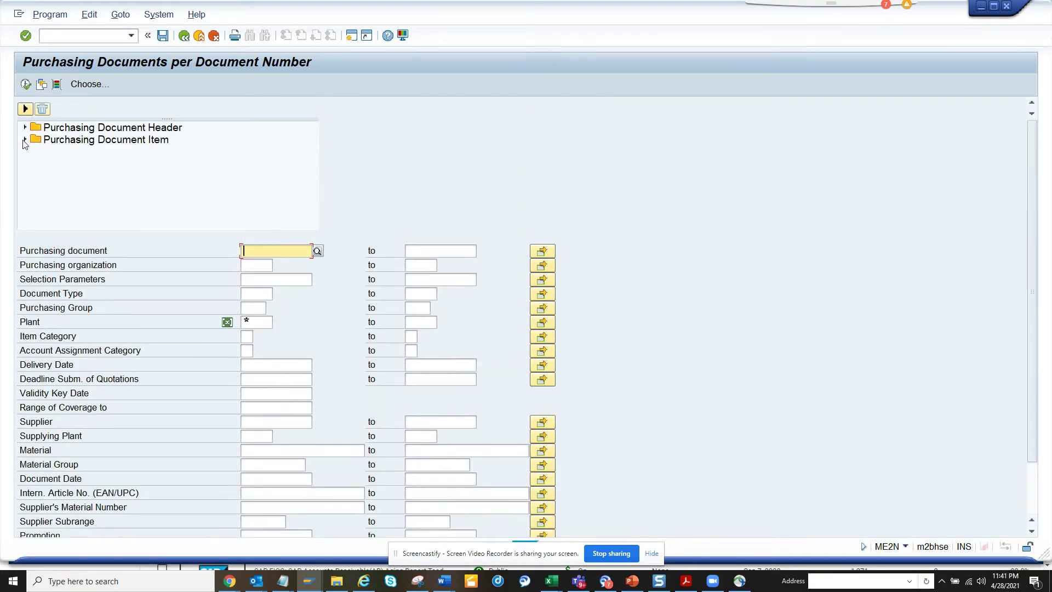
left_click(28, 140)
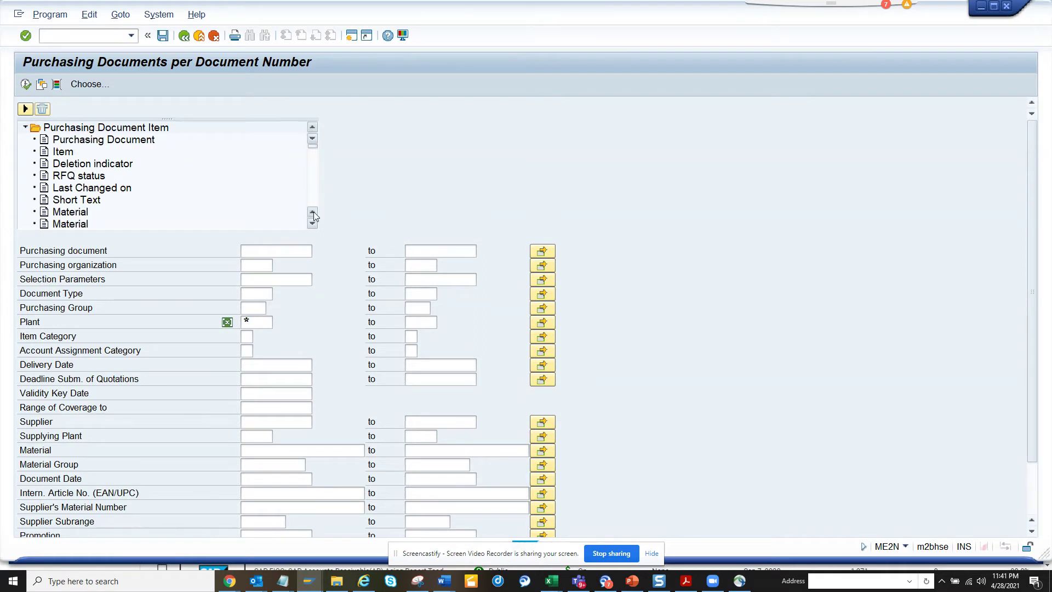
left_click(312, 224)
left_click(313, 225)
left_click(313, 225)
left_click(312, 224)
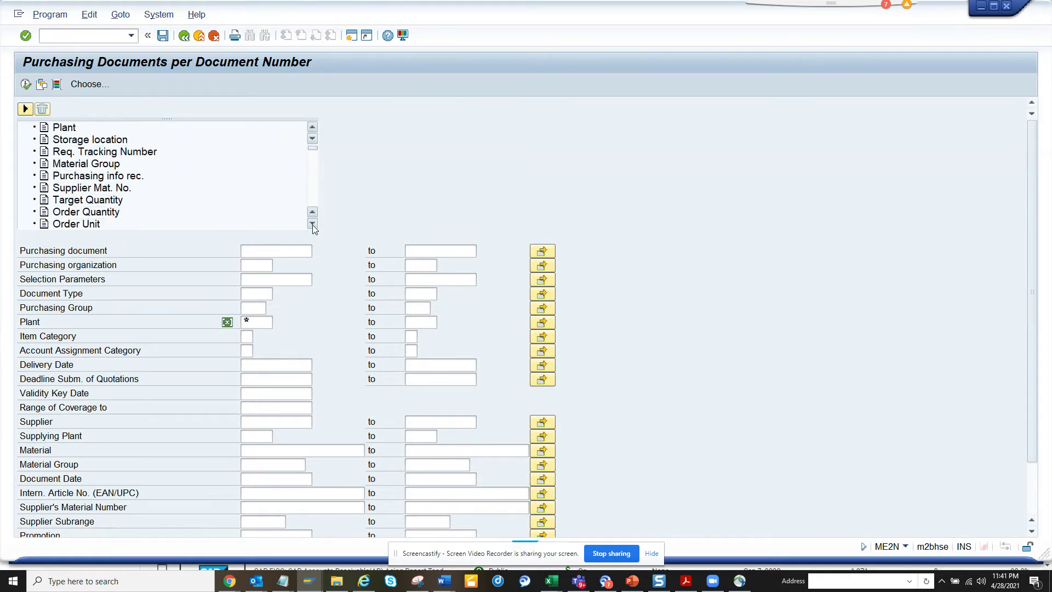
left_click(313, 225)
left_click(312, 224)
left_click(313, 225)
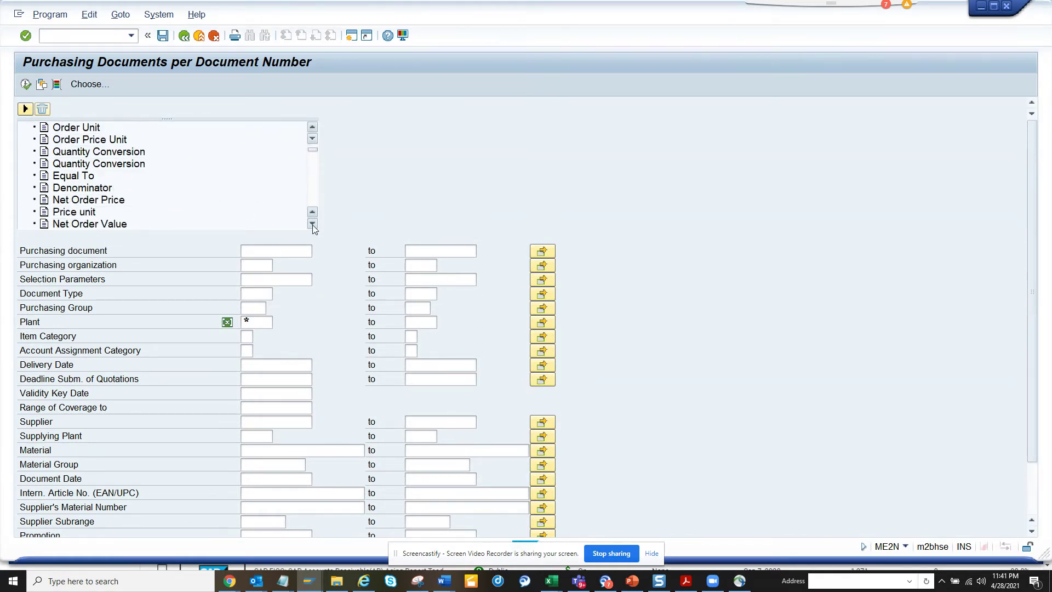
left_click(312, 225)
left_click(313, 225)
left_click(312, 224)
left_click(312, 225)
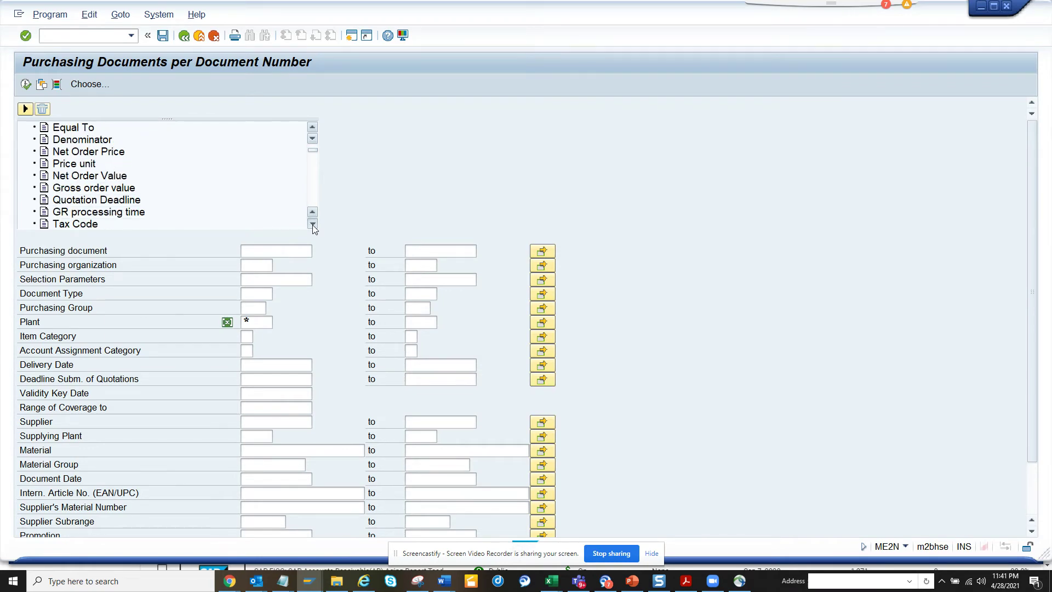
left_click(312, 224)
left_click(313, 225)
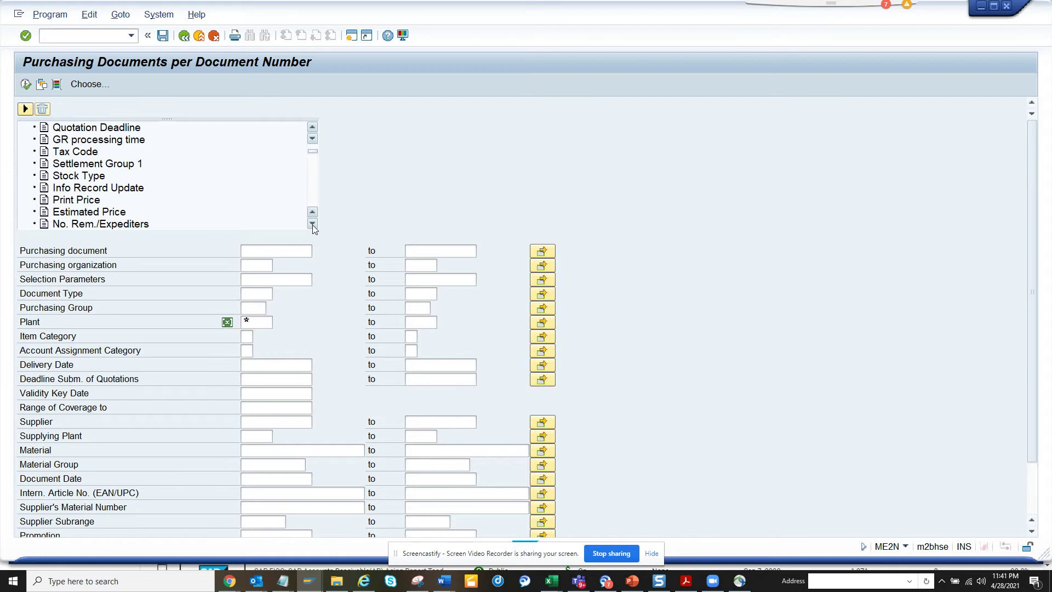
left_click(313, 225)
left_click(313, 225)
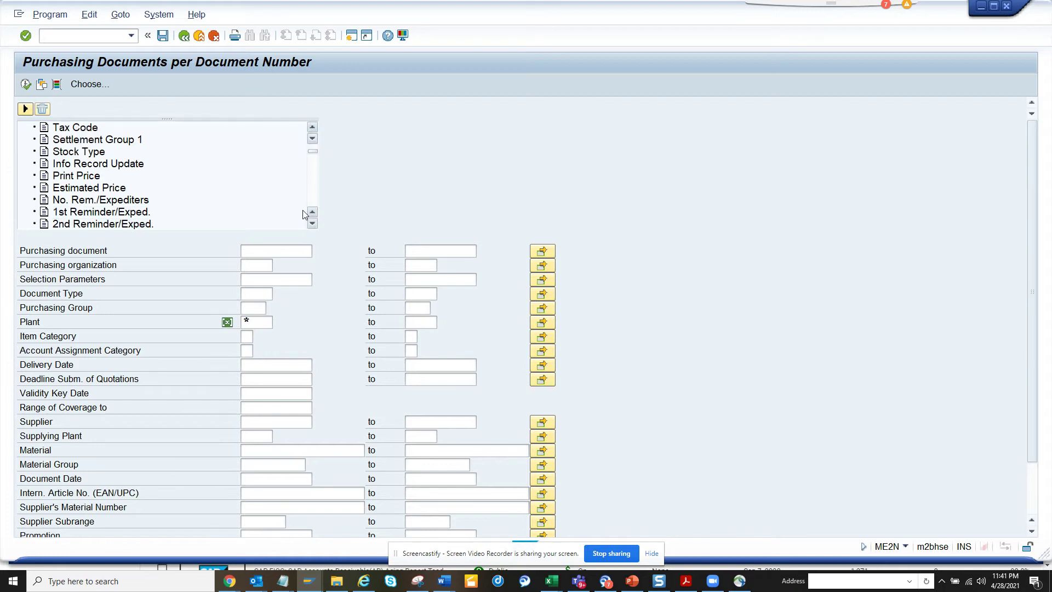
left_click(313, 225)
left_click(314, 225)
left_click(313, 224)
left_click(314, 225)
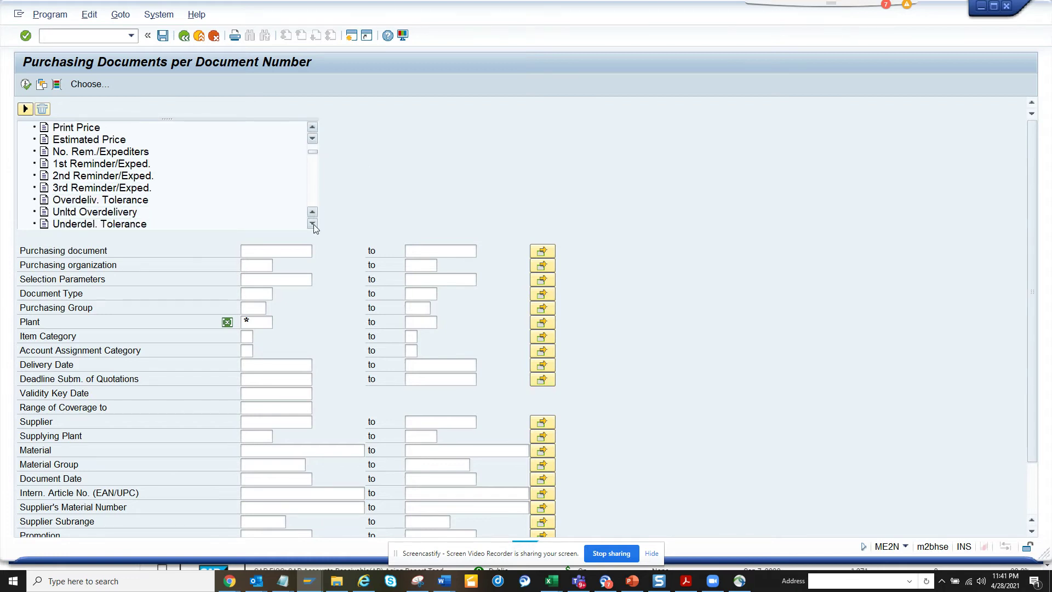
left_click(313, 225)
left_click(314, 225)
left_click(314, 225)
left_click(313, 225)
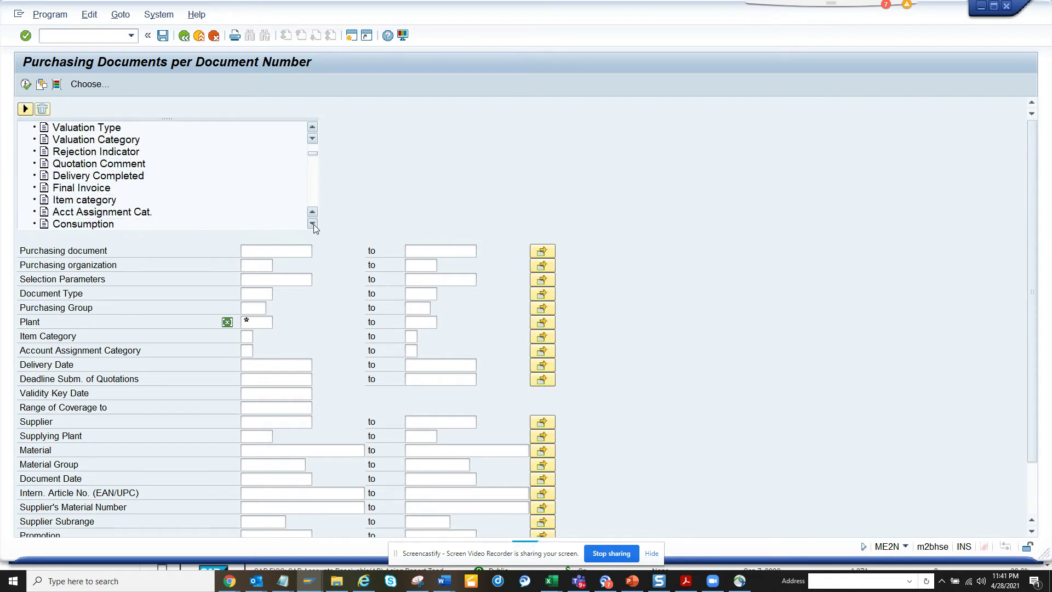
left_click(313, 224)
- Add Final Invoice and Delivery Completed as dynamic selections and set both to X
left_click(104, 175)
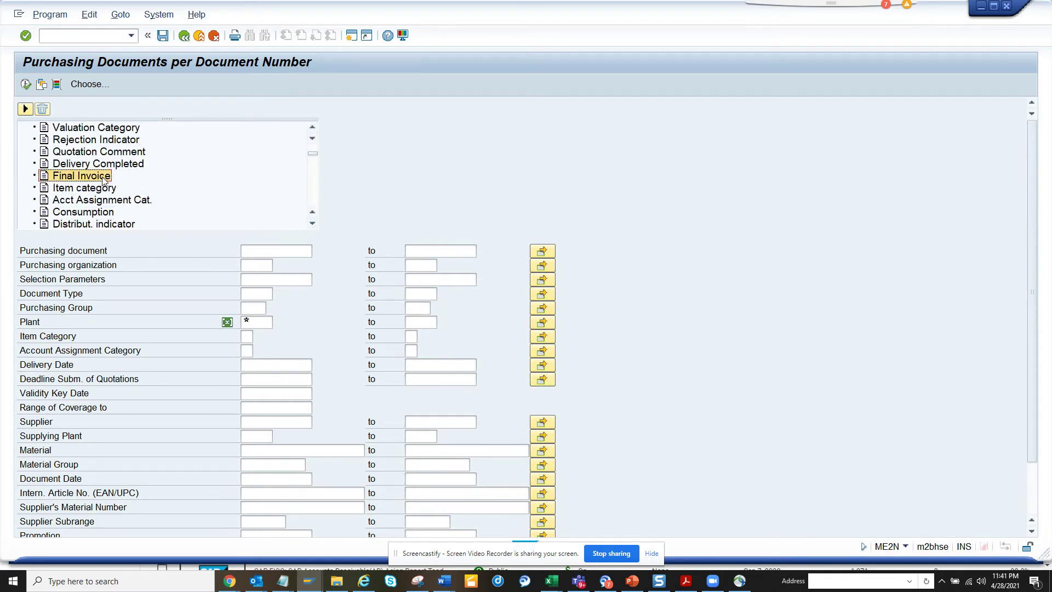
double_click(105, 175)
double_click(98, 164)
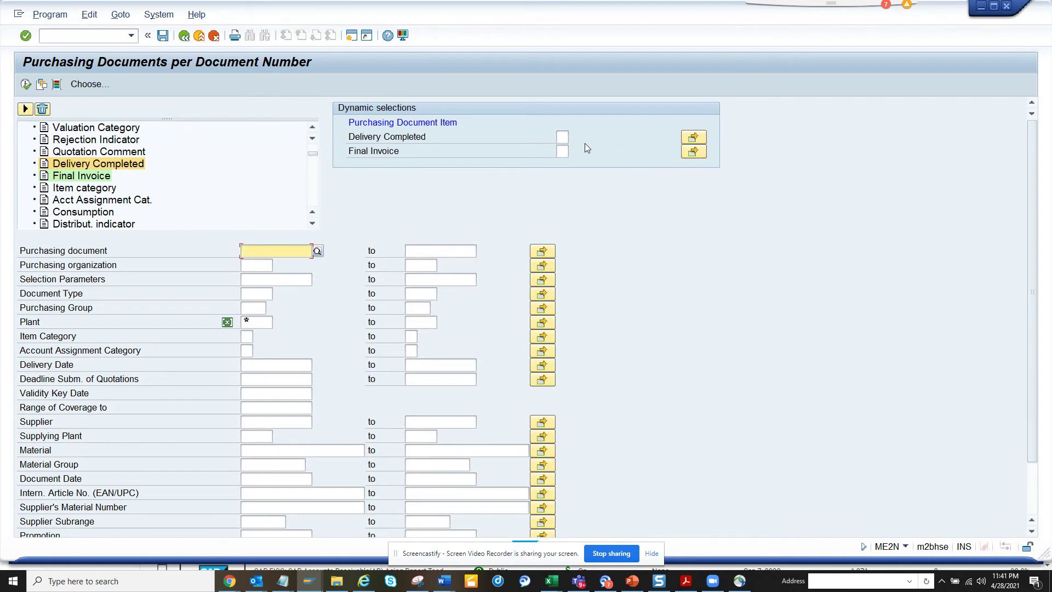
left_click(562, 136)
type("X")
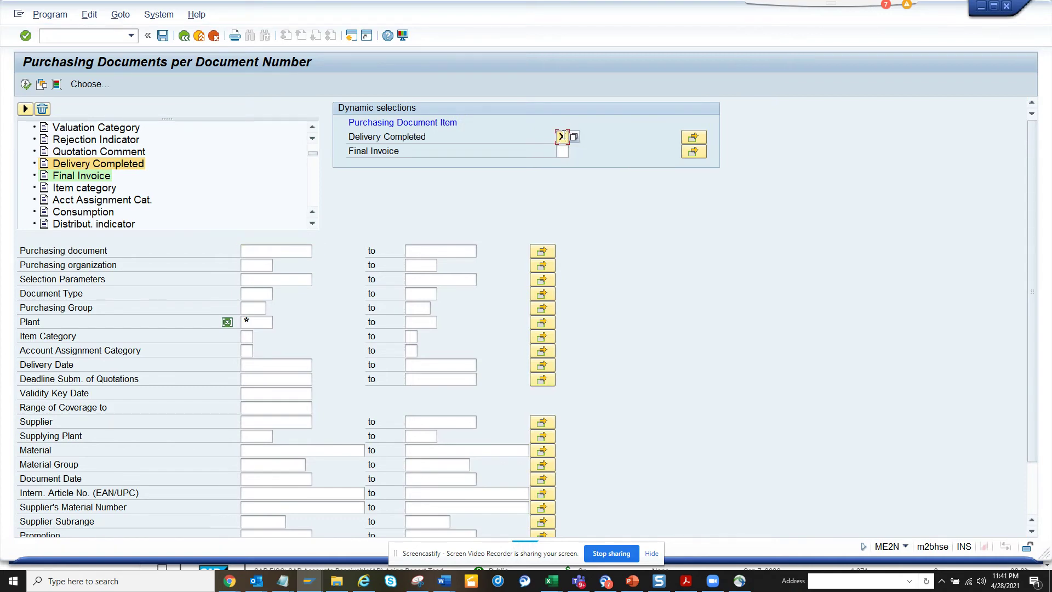
left_click(562, 151)
type("X")
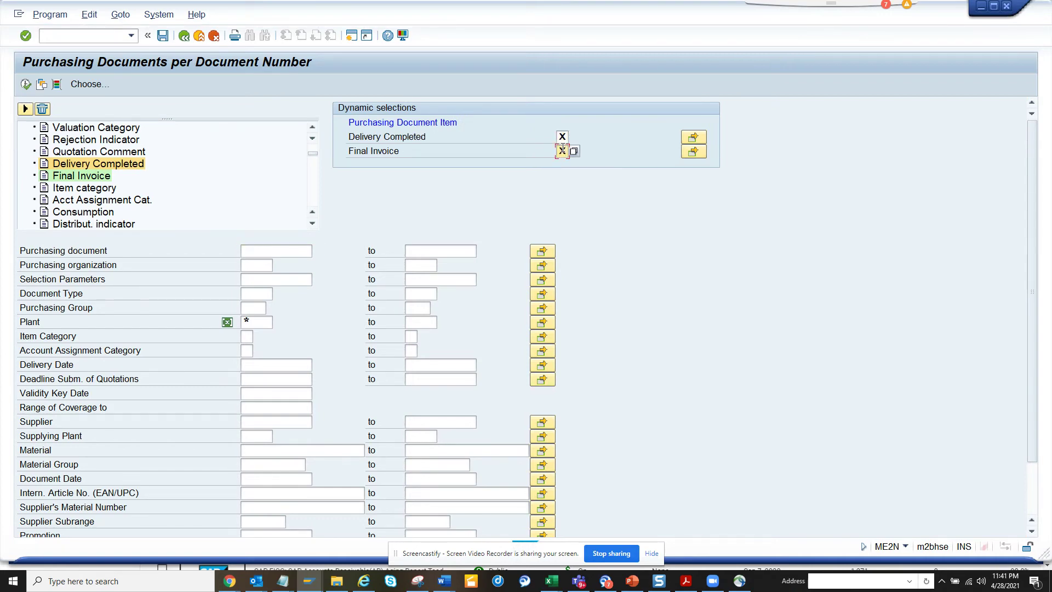
- Save the ME2N selection screen as variant 'DCI' with description 'test'
left_click(163, 36)
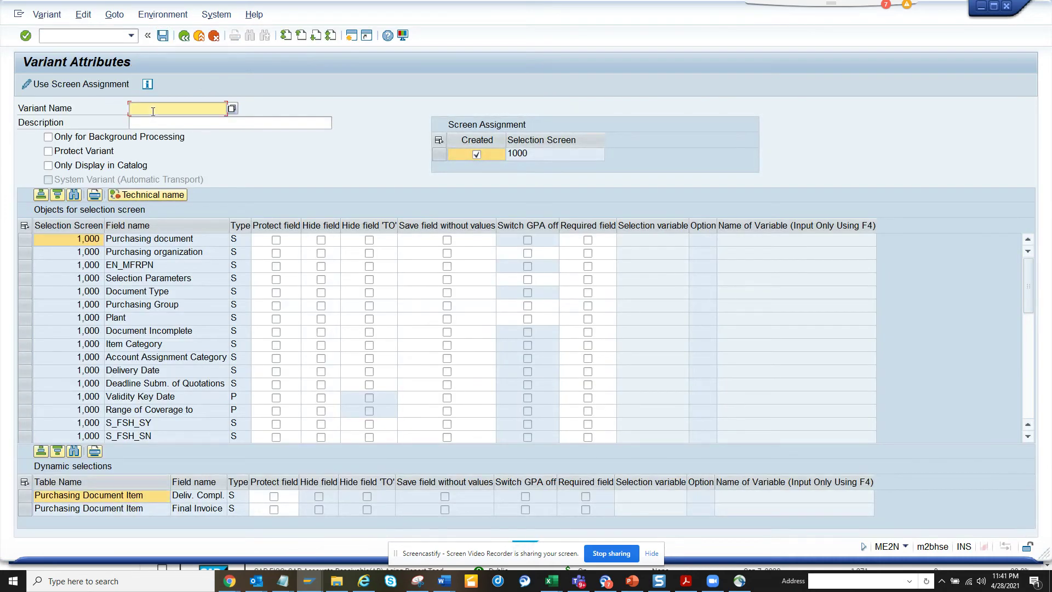
type("d")
key("BackSpace")
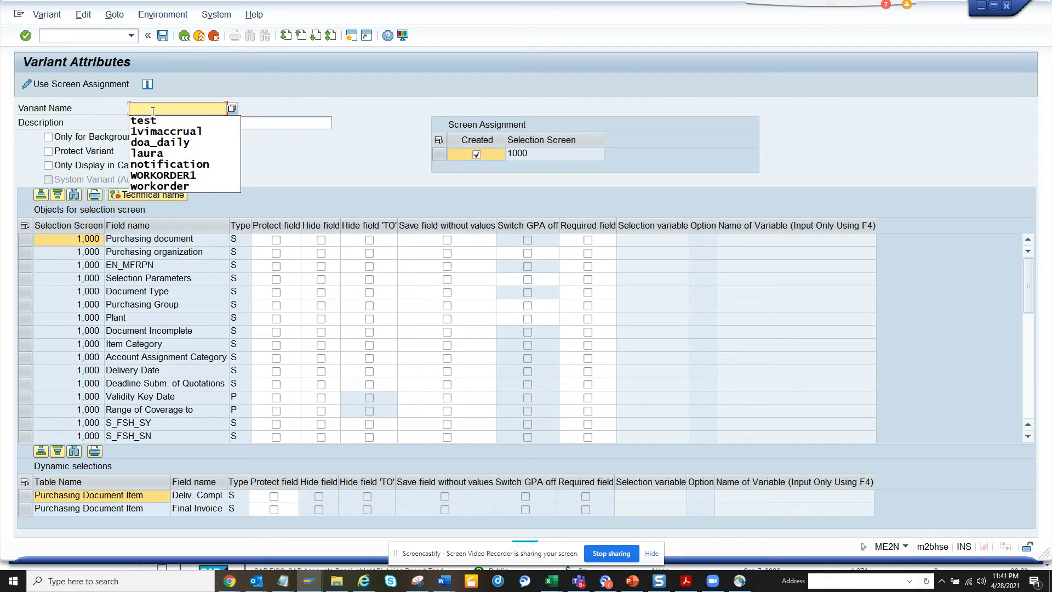
type("dci")
key("Tab")
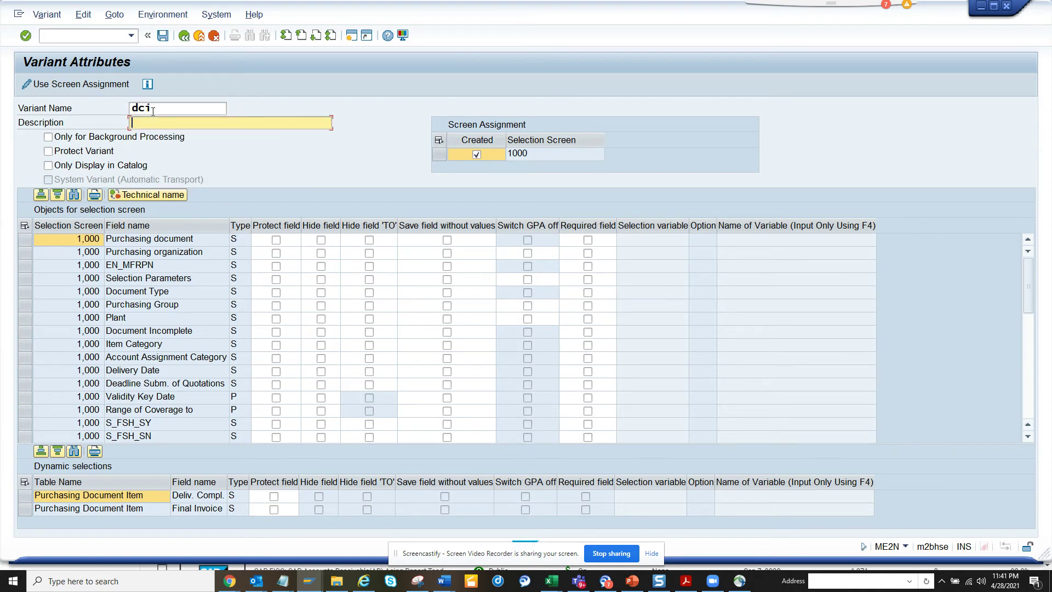
type("test")
left_click(162, 37)
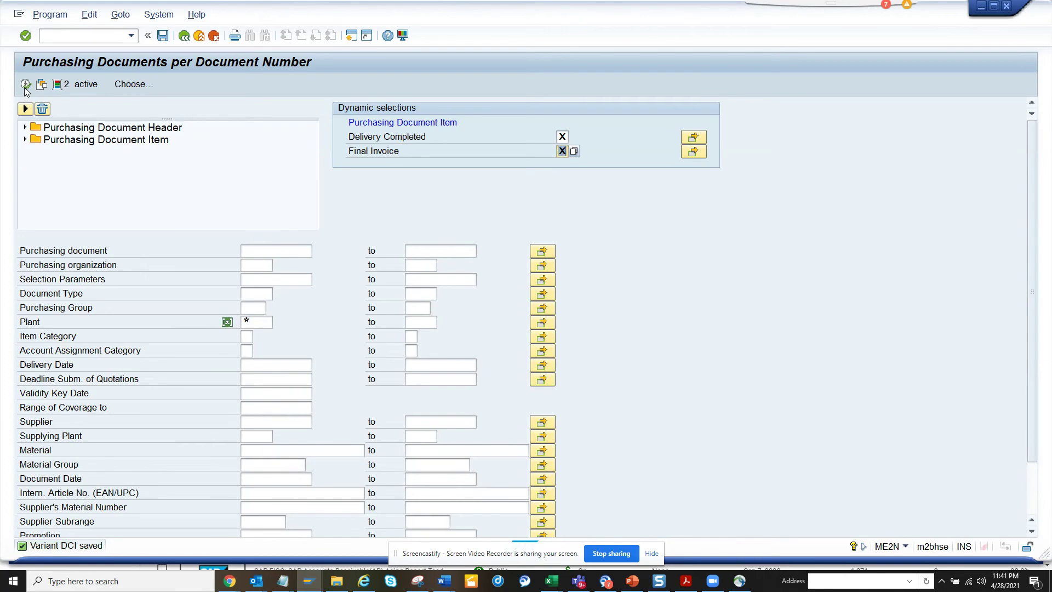
- Go back to the main menu and rerun ME2N from the recent transactions list
left_click(185, 38)
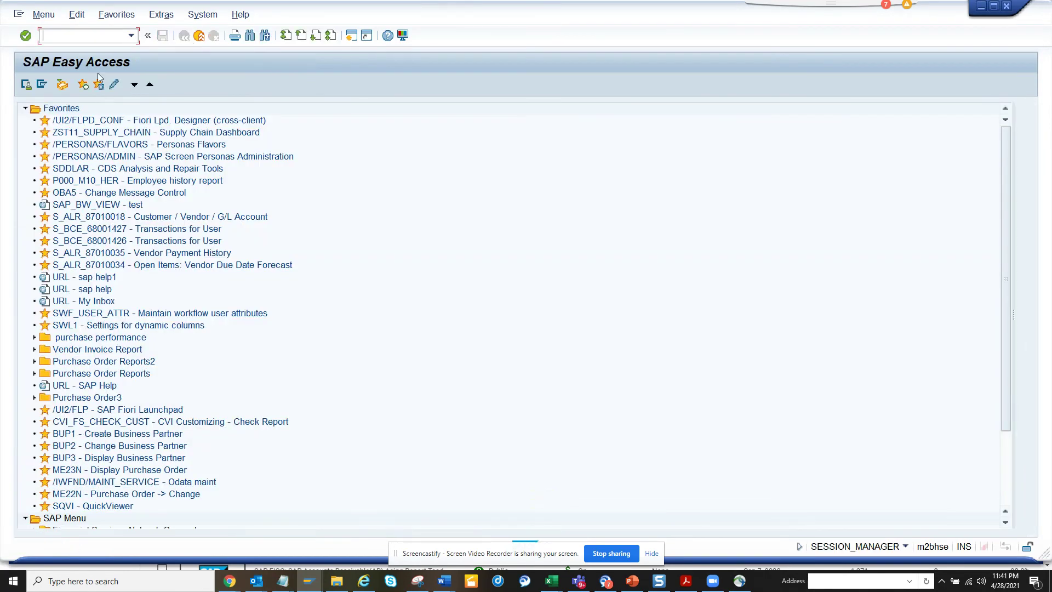
left_click(131, 36)
left_click(103, 51)
key("Return")
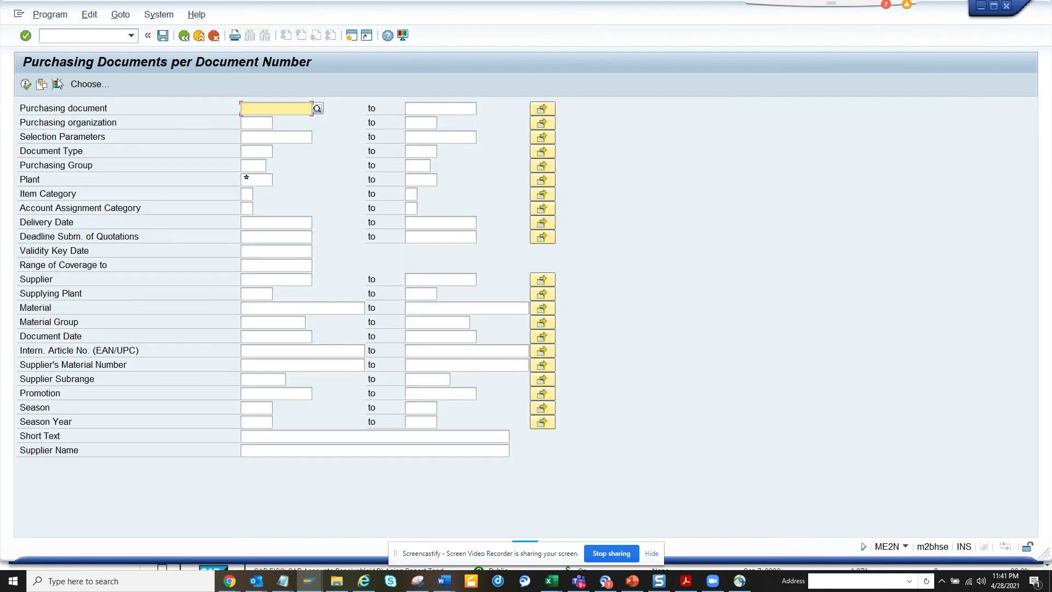
- Load variant DCI, confirm its dynamic selections, and execute the report
left_click(57, 85)
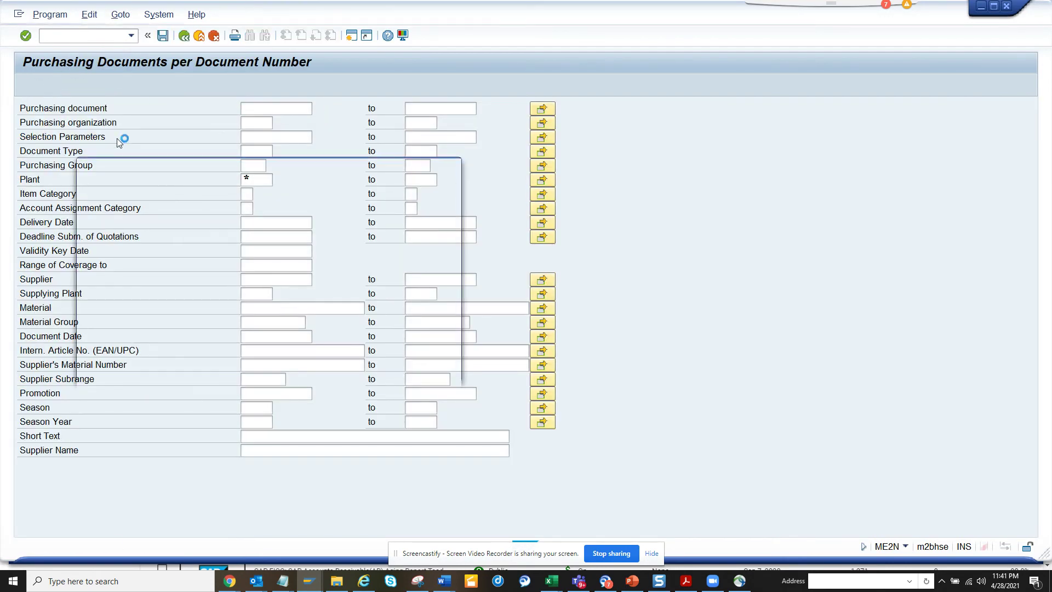
double_click(111, 233)
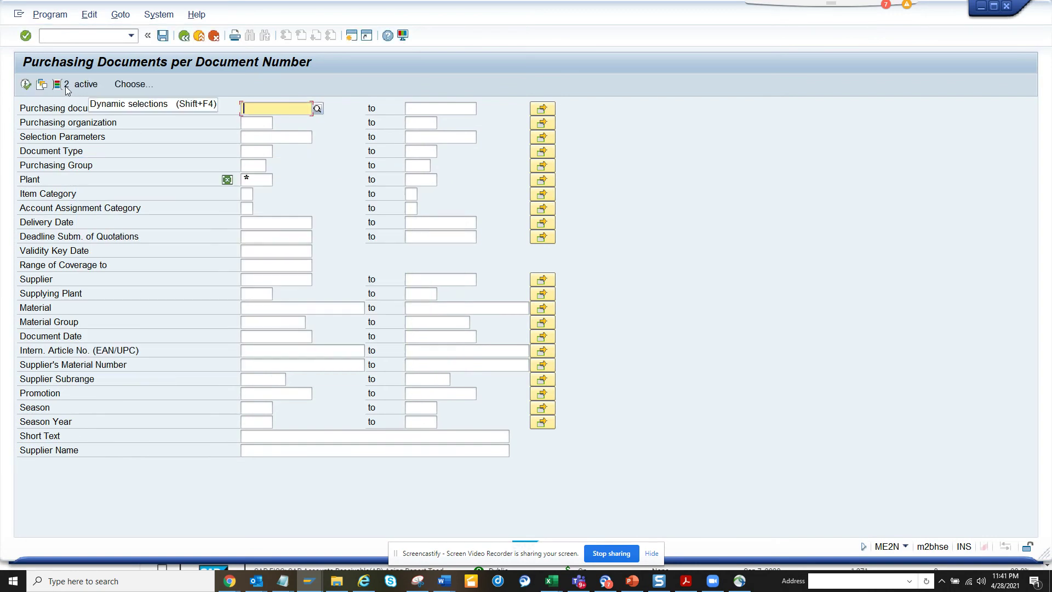
left_click(65, 86)
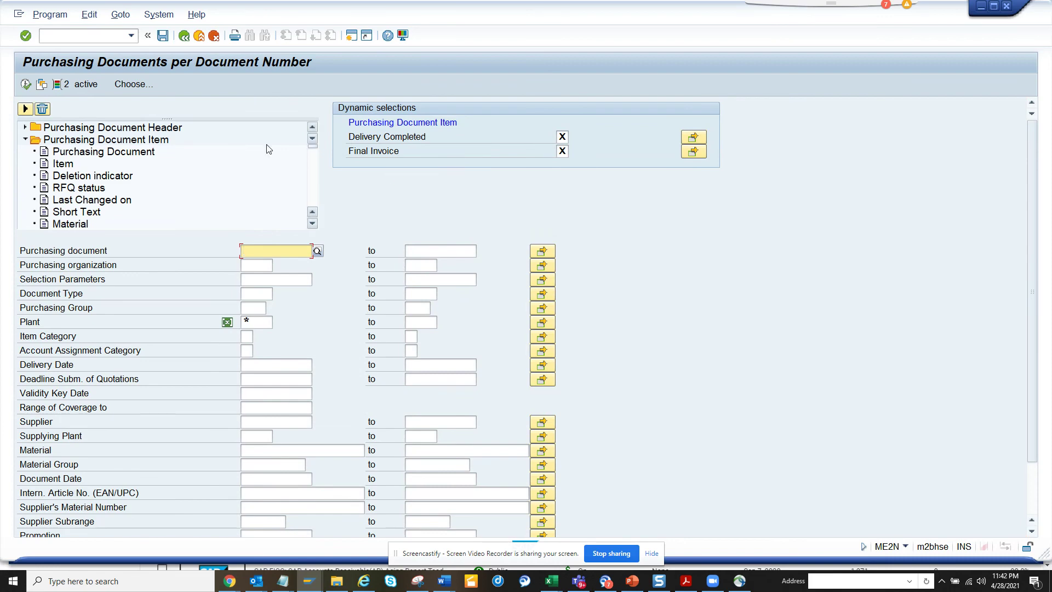
left_click(25, 86)
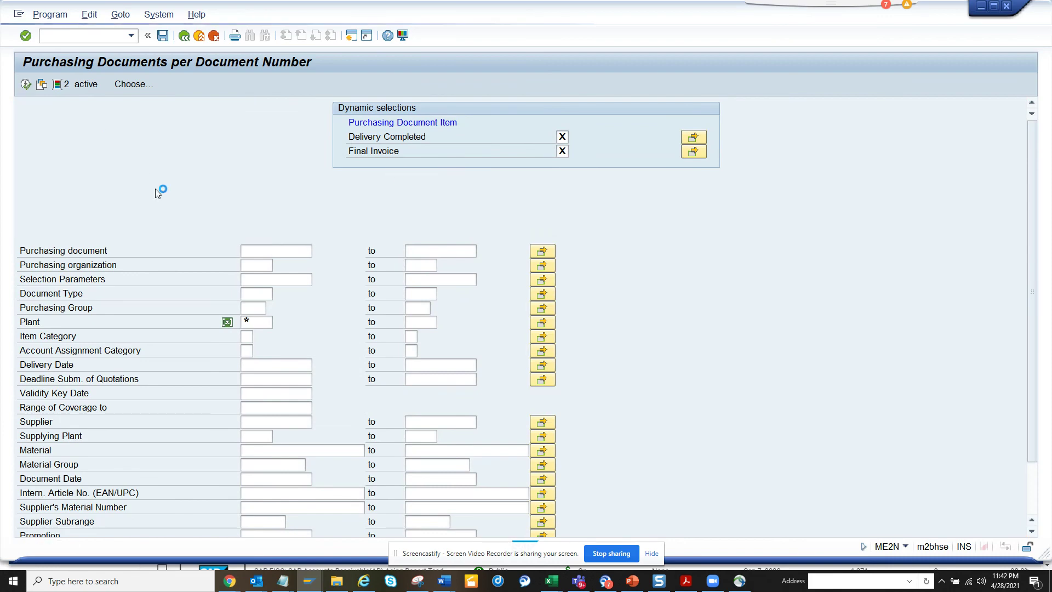